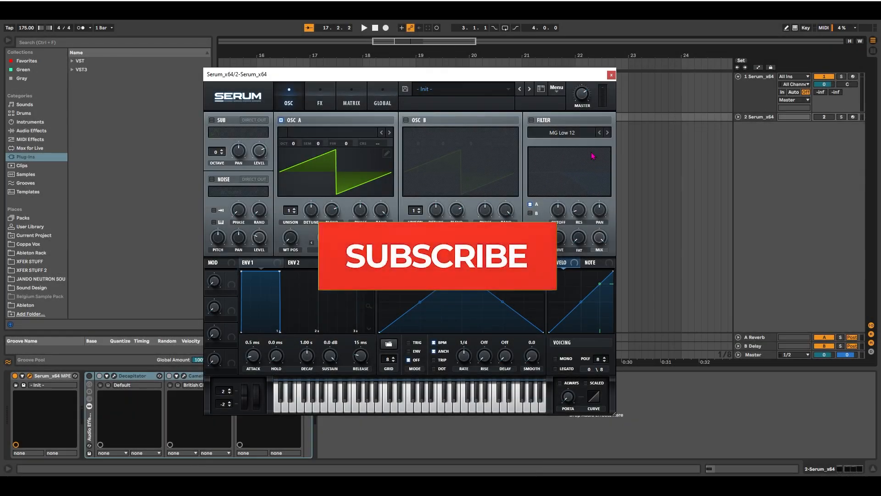
# Enable the sub at octave -1 and oscillator B, and turn the levels of oscillators A and B fully down
pyautogui.click(212, 120)
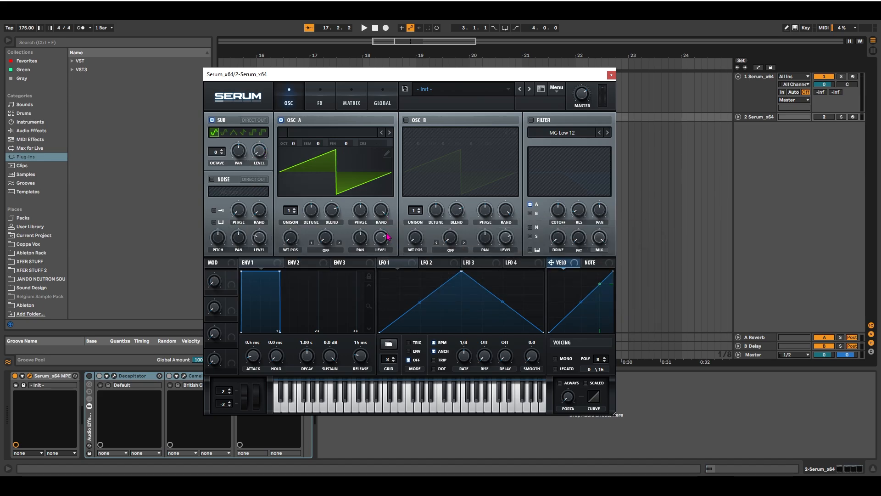
pyautogui.moveTo(381, 237); pyautogui.dragTo(387, 349)
pyautogui.moveTo(506, 238); pyautogui.dragTo(505, 403)
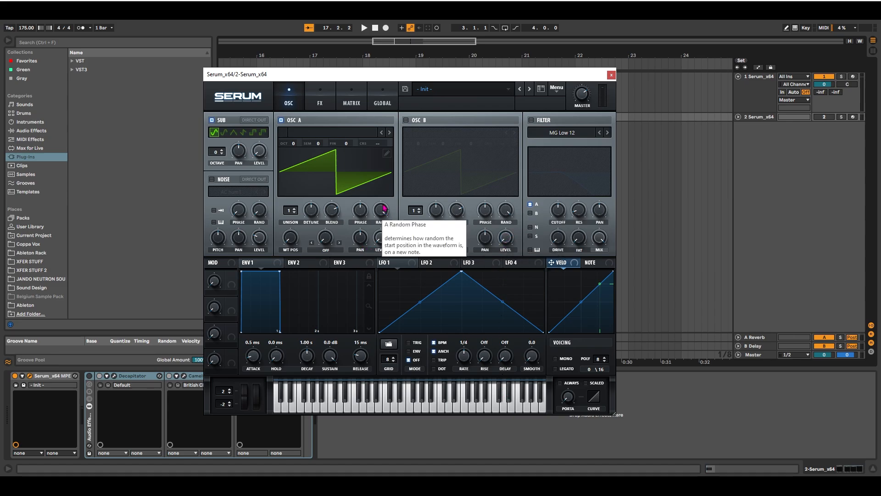
pyautogui.click(406, 121)
pyautogui.moveTo(218, 155); pyautogui.dragTo(218, 161)
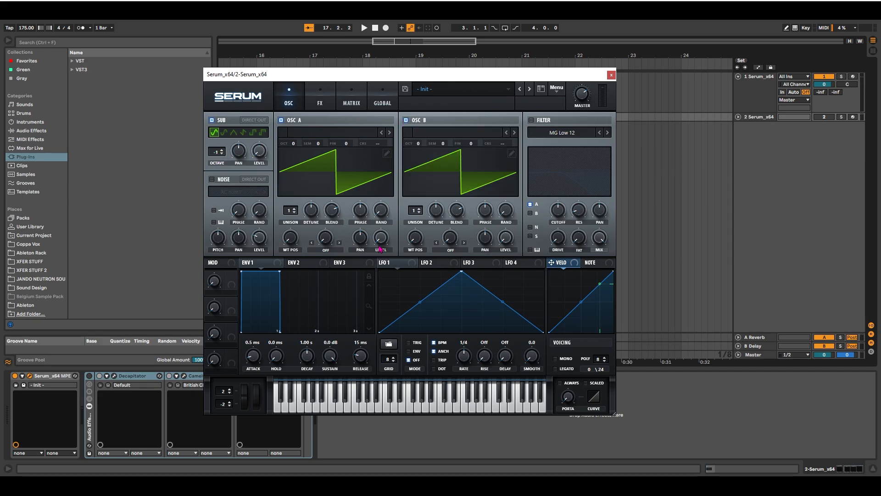
# Assign LFO 1 to the levels of the sub, oscillator A and oscillator B, with a depth of about 76 on oscillator A
pyautogui.moveTo(381, 268); pyautogui.dragTo(250, 156)
pyautogui.moveTo(381, 237); pyautogui.dragTo(372, 238)
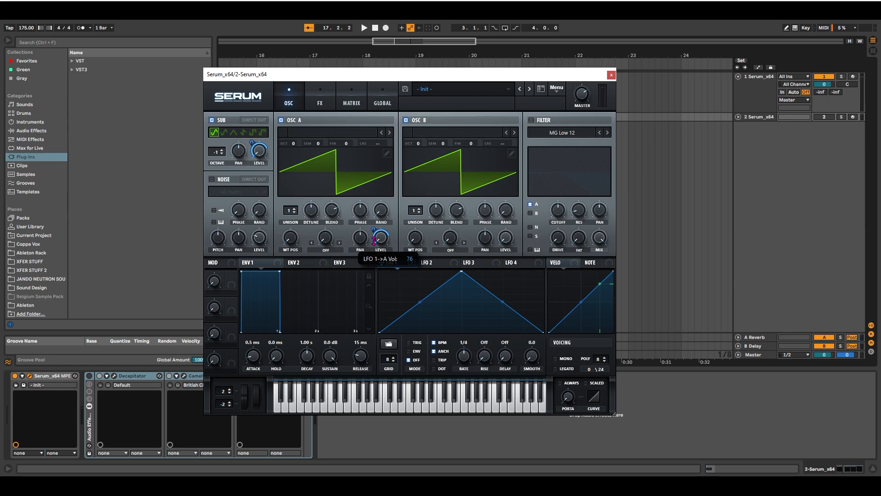
pyautogui.moveTo(381, 262); pyautogui.dragTo(498, 238)
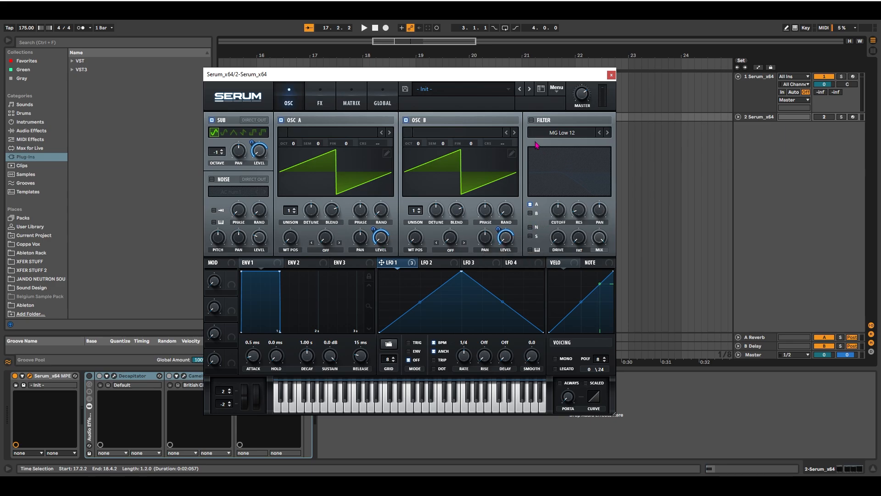
# Enable the filter with the Phs 48+ flange type and adjust its cutoff and resonance
pyautogui.click(531, 120)
pyautogui.click(575, 136)
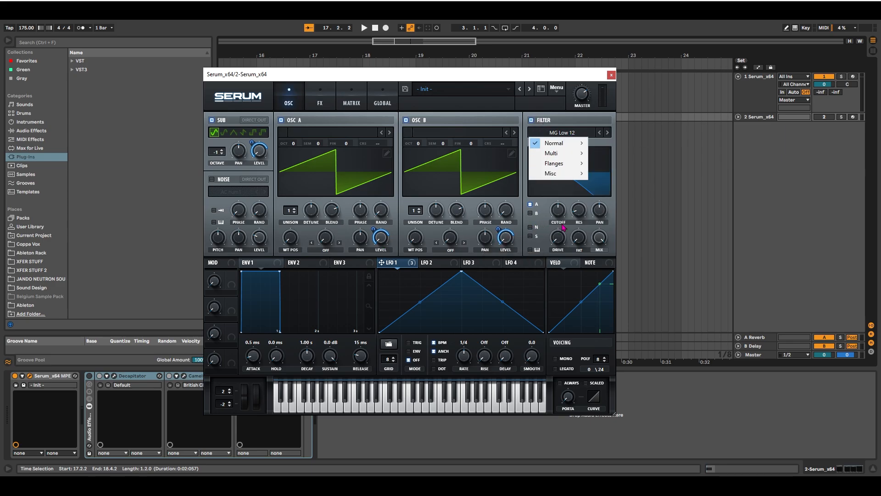
pyautogui.moveTo(567, 164)
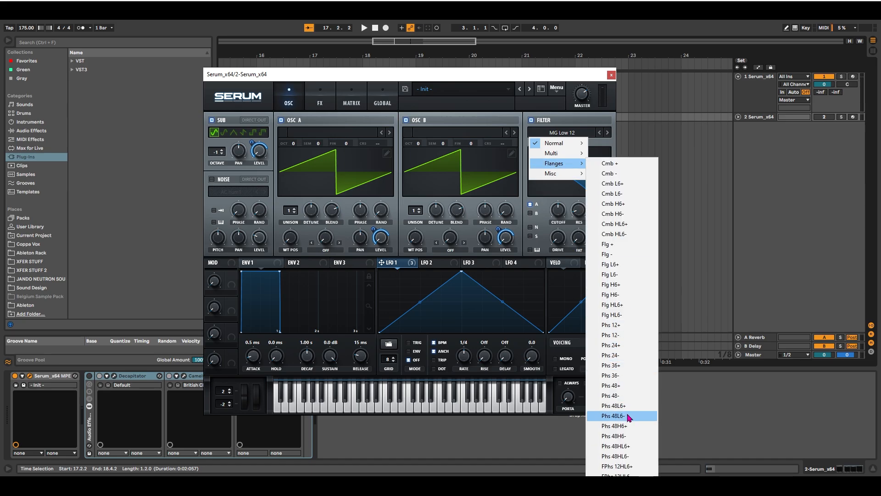
pyautogui.click(636, 386)
pyautogui.moveTo(554, 238); pyautogui.dragTo(554, 241)
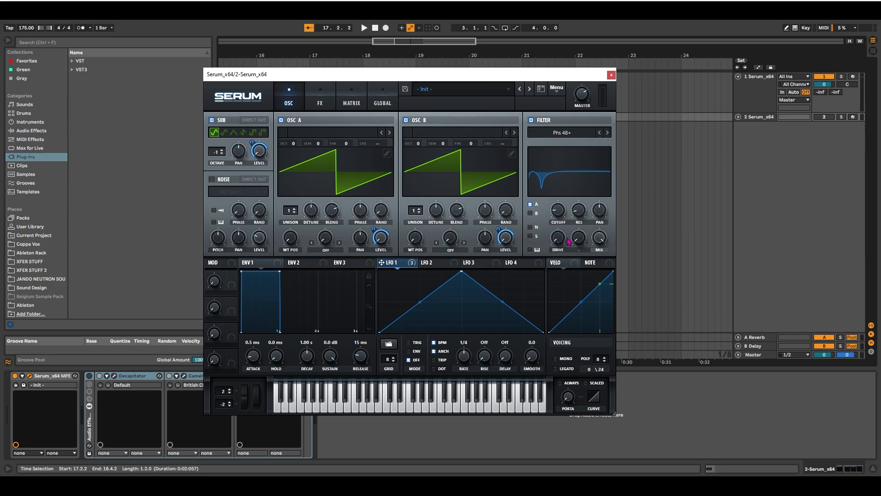
pyautogui.moveTo(582, 213); pyautogui.dragTo(595, 180)
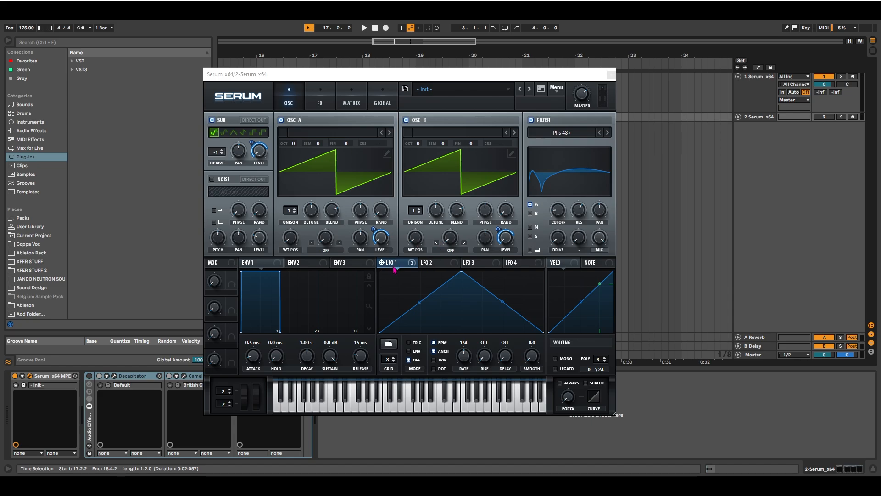
# Enable the noise oscillator and modulate filter cutoff, filter resonance and noise level with LFO 1, using a depth of 25 for the noise
pyautogui.moveTo(381, 263); pyautogui.dragTo(547, 232)
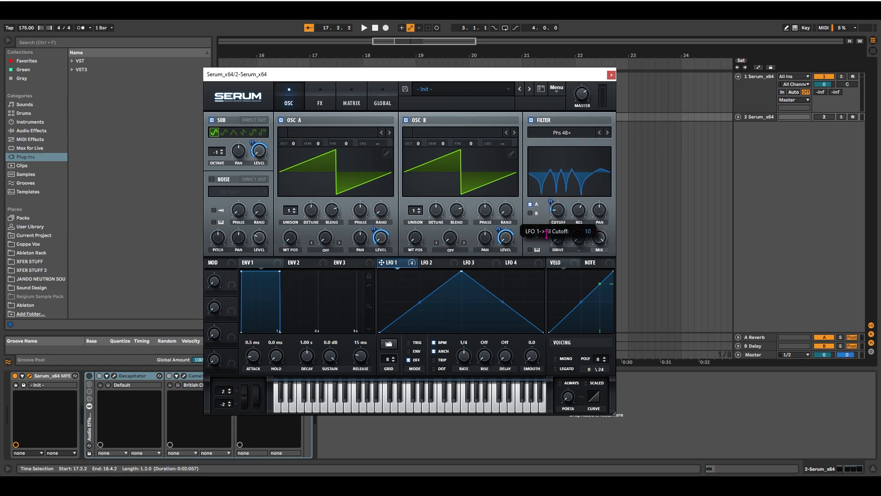
pyautogui.moveTo(381, 262); pyautogui.dragTo(572, 212)
pyautogui.click(212, 179)
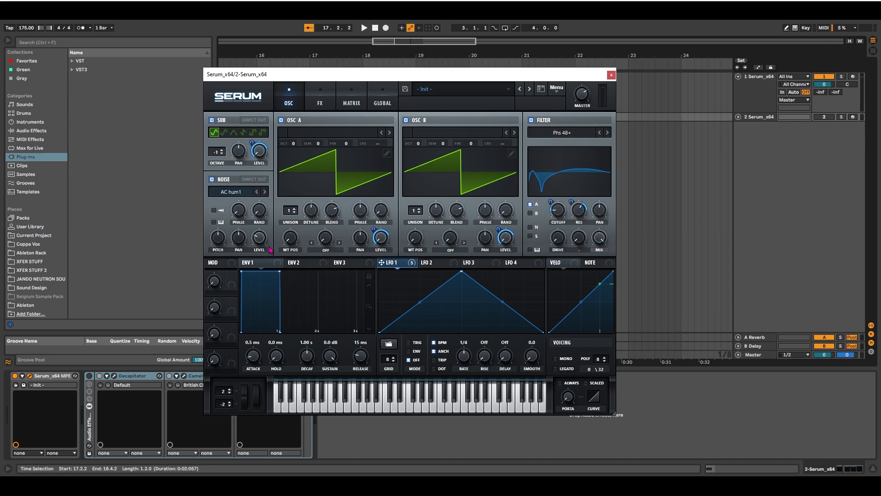
pyautogui.moveTo(405, 267); pyautogui.dragTo(259, 237)
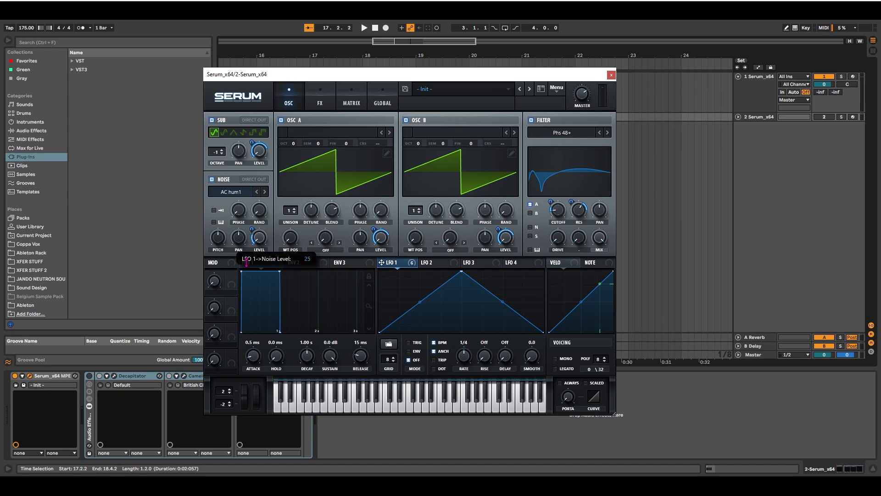
pyautogui.moveTo(246, 262); pyautogui.dragTo(246, 262)
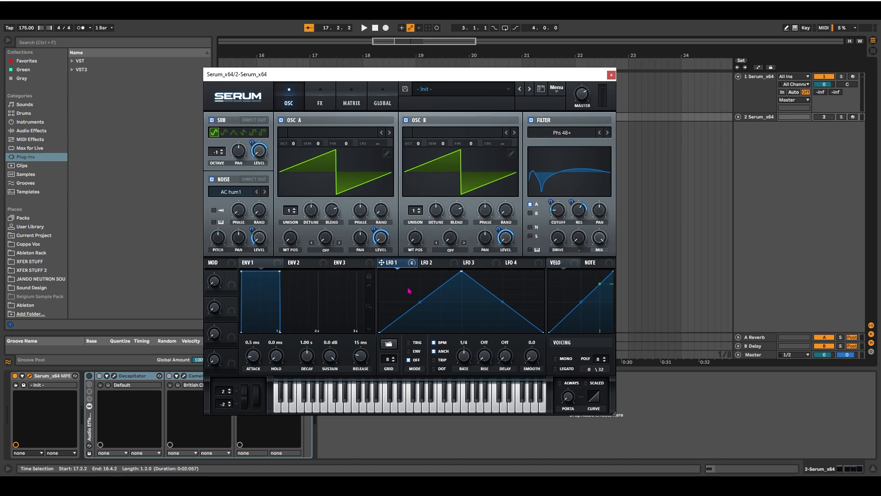
# Load the digital ICanHasKick wavetable into oscillator A and raise its wavetable position
pyautogui.click(319, 136)
pyautogui.moveTo(320, 156)
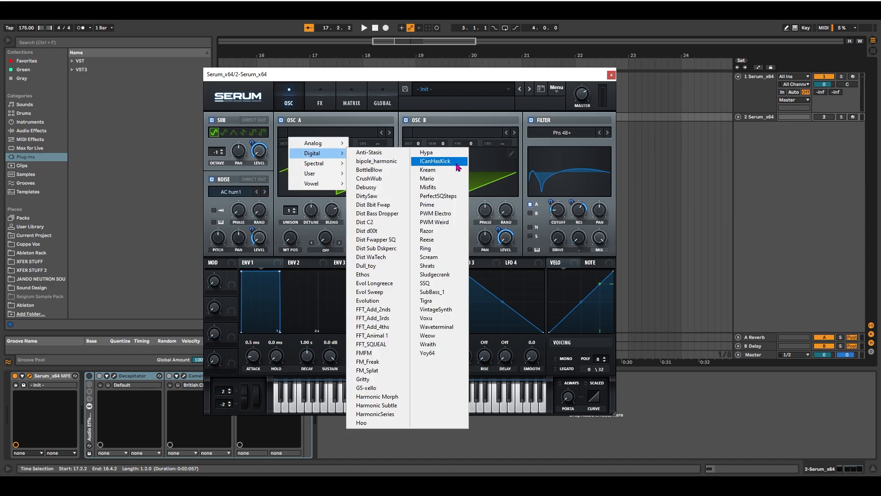
pyautogui.click(441, 161)
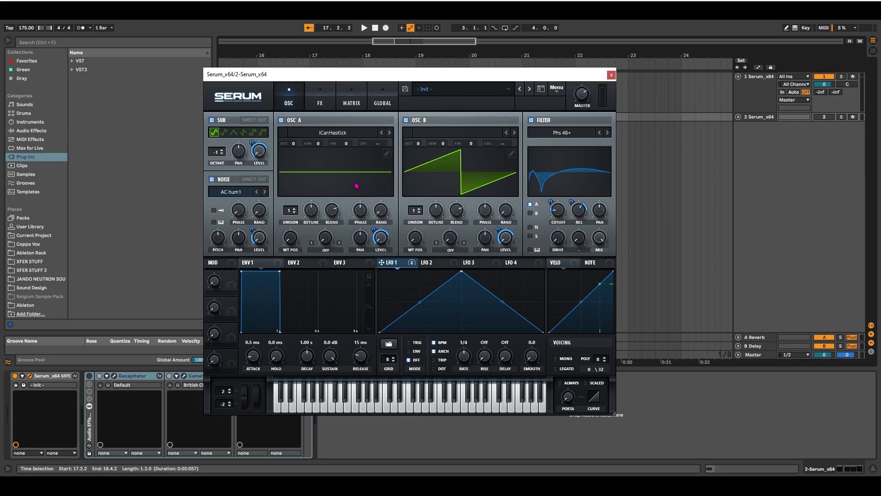
pyautogui.moveTo(356, 186); pyautogui.dragTo(317, 174)
# Set oscillator A's warp mode to Bend + at about 45% and modulate it with LFO 1 at a depth of about -8
pyautogui.click(325, 250)
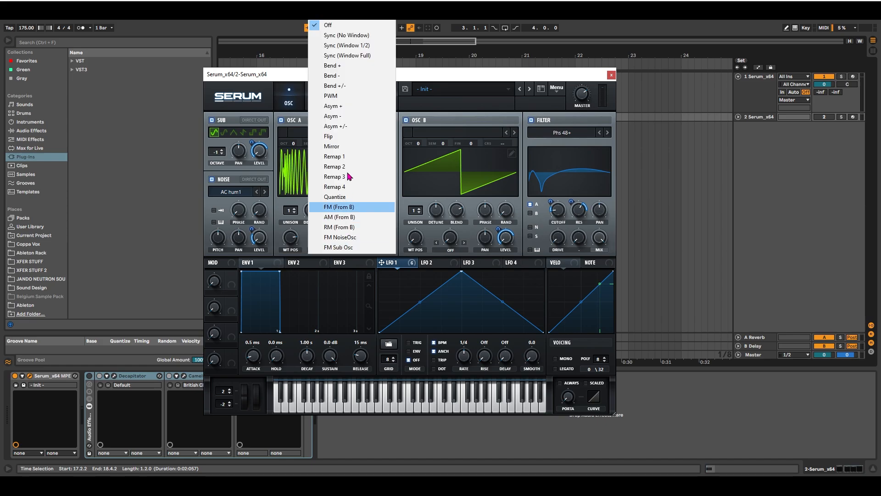
pyautogui.click(345, 67)
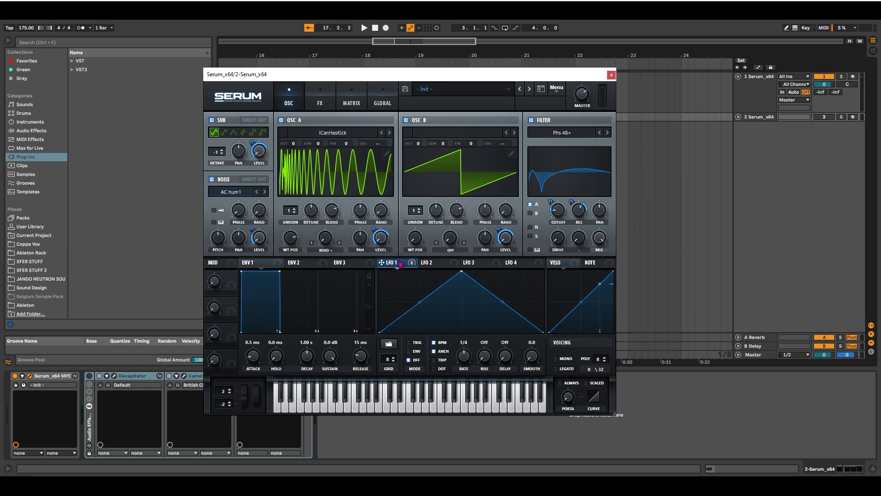
pyautogui.moveTo(400, 267)
pyautogui.mouseDown()
pyautogui.moveTo(328, 243)
pyautogui.moveTo(341, 201)
pyautogui.mouseUp()
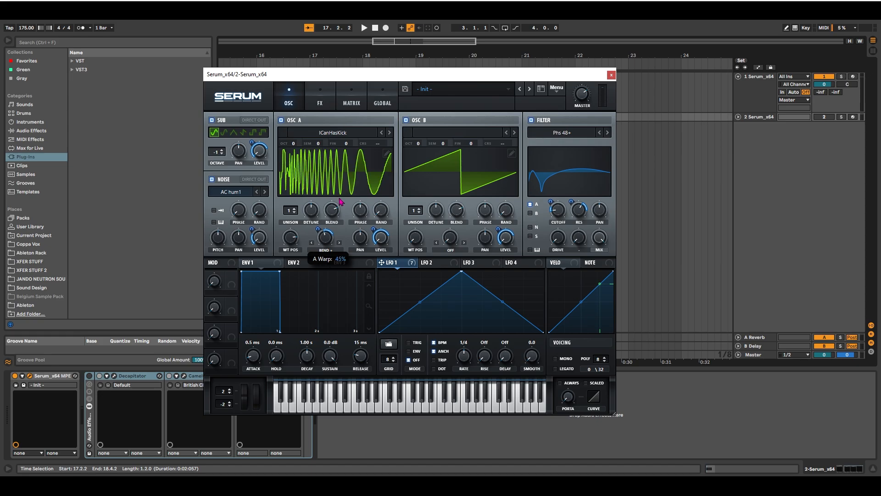
pyautogui.moveTo(317, 229); pyautogui.dragTo(318, 248)
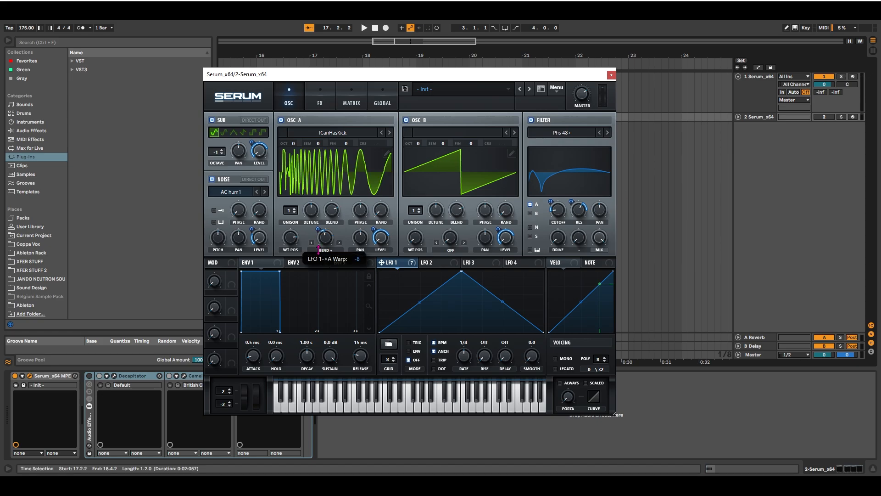
# Load the analog Basic Shapes wavetable into oscillator B, and set the octave to -2 for oscillator B and -1 for oscillator A
pyautogui.click(447, 134)
pyautogui.moveTo(446, 144)
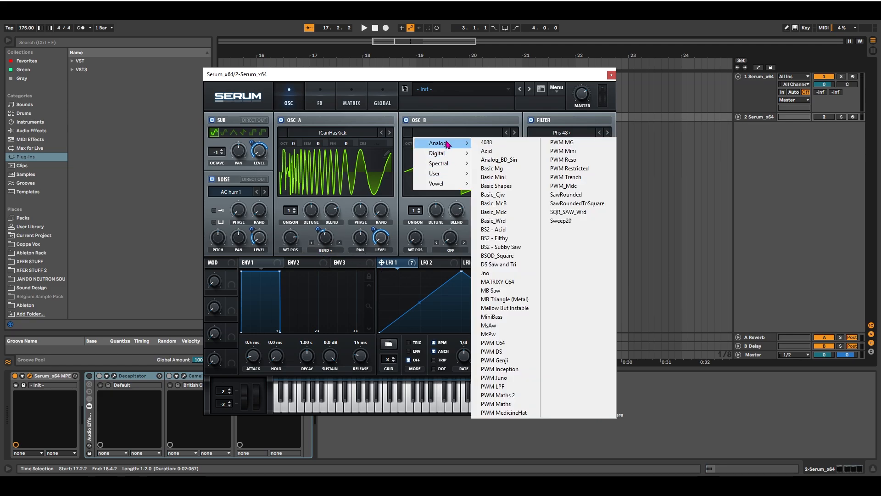
pyautogui.click(522, 191)
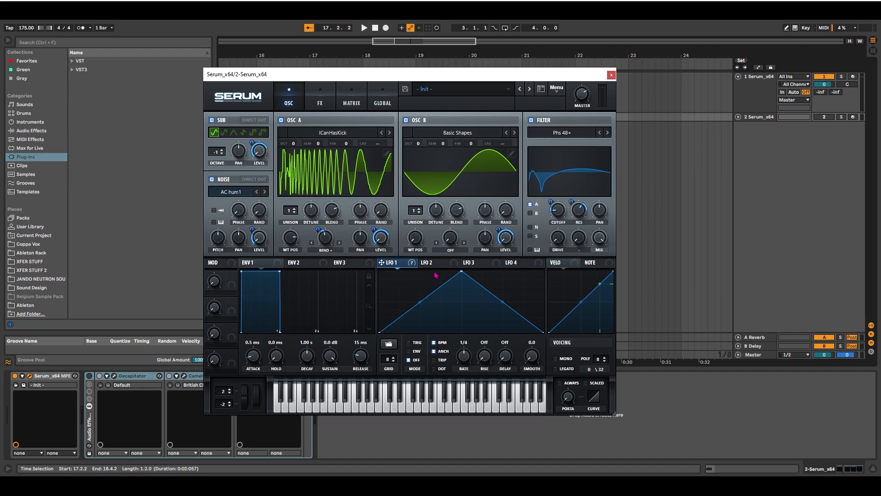
pyautogui.click(468, 162)
pyautogui.click(472, 171)
pyautogui.moveTo(420, 146); pyautogui.dragTo(427, 182)
pyautogui.moveTo(294, 144); pyautogui.dragTo(294, 154)
# Shape LFO 1 in ENV mode into an early peak with an added point and a steep, curved decay
pyautogui.moveTo(462, 272); pyautogui.dragTo(388, 271)
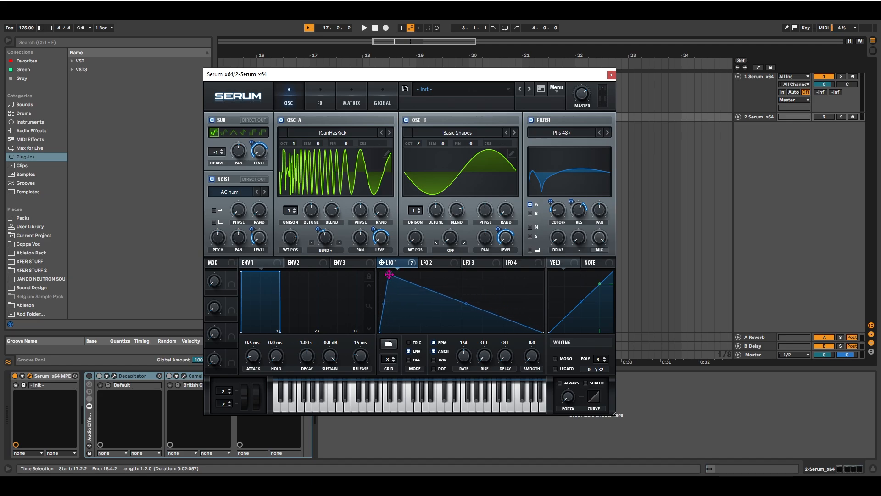
pyautogui.doubleClick(408, 292)
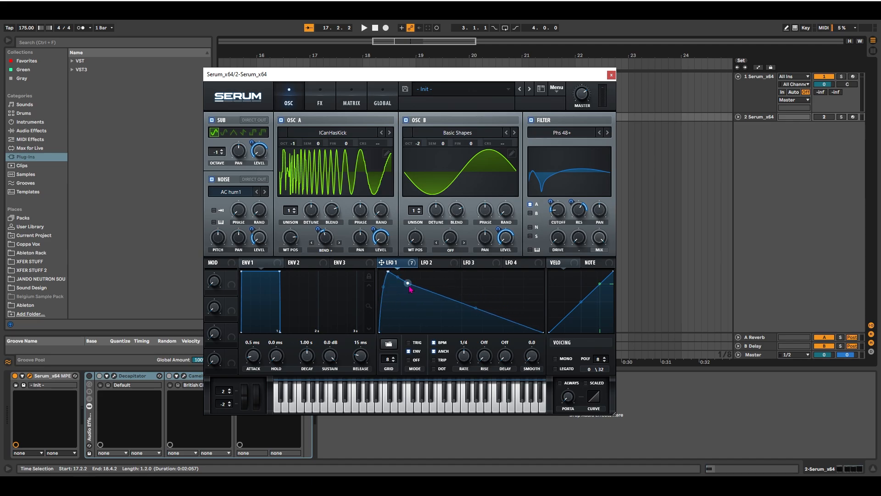
pyautogui.moveTo(400, 278); pyautogui.dragTo(409, 297)
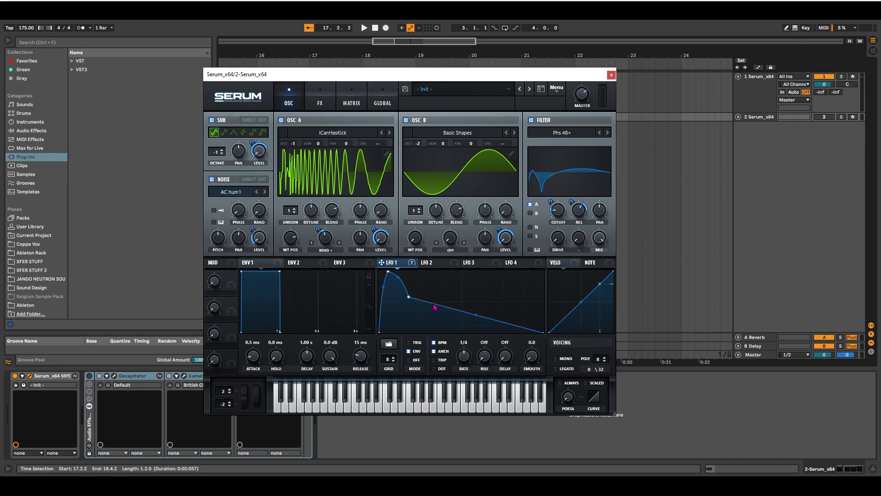
pyautogui.moveTo(476, 316); pyautogui.dragTo(475, 324)
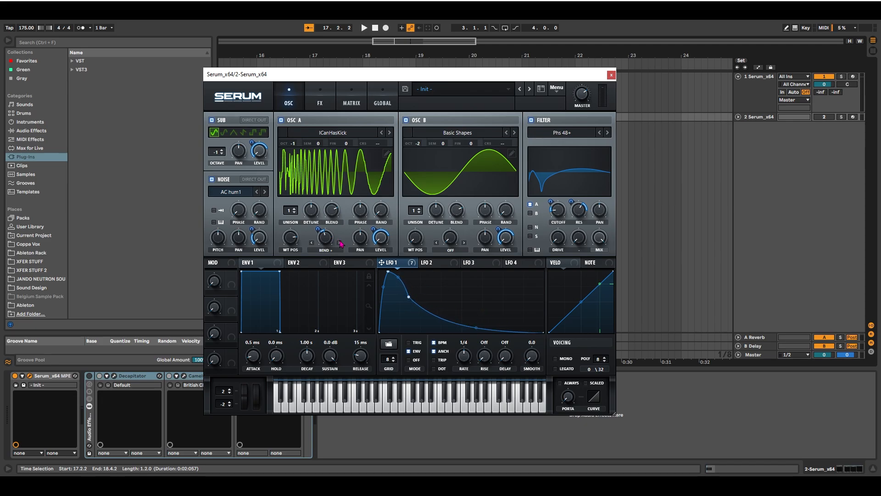
# Solo the 2-Serum track and play back the selected section to audition the sound
pyautogui.click(841, 116)
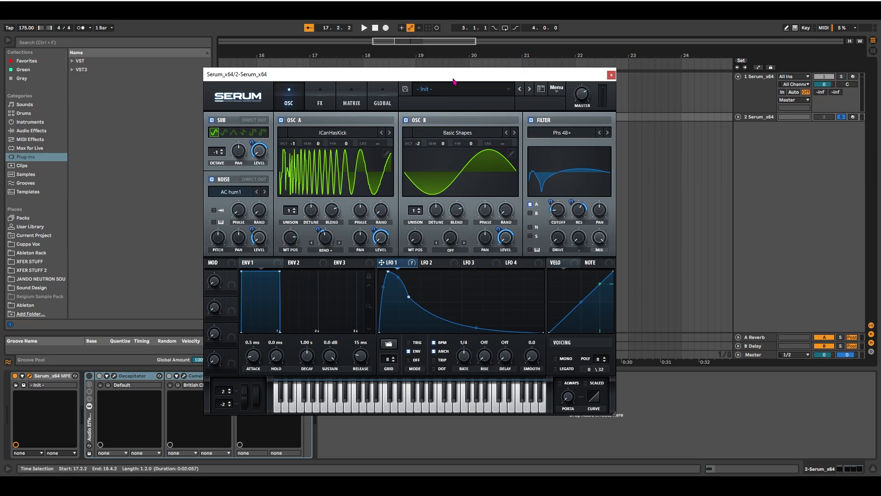
pyautogui.moveTo(453, 81); pyautogui.dragTo(490, 78)
pyautogui.press('space')
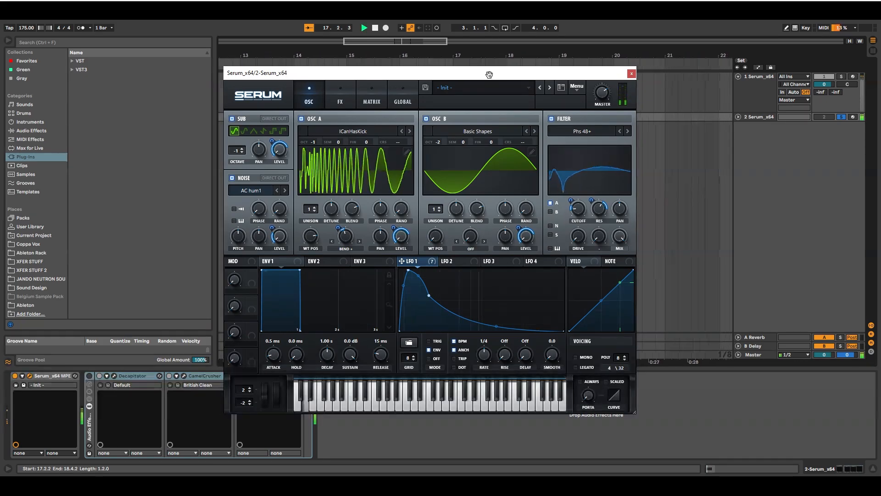
pyautogui.press('space')
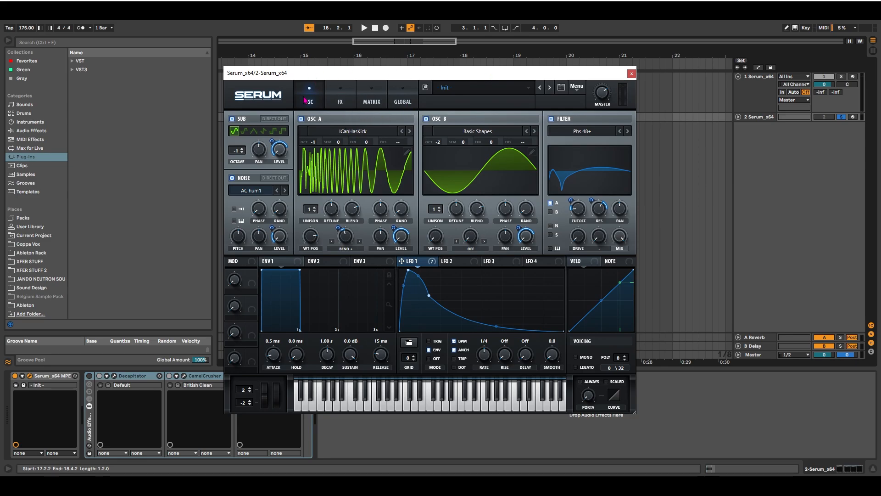
# Enable the Hyper/Dimension effect, adjust the dimension size and set its mix to about 20%
pyautogui.click(348, 99)
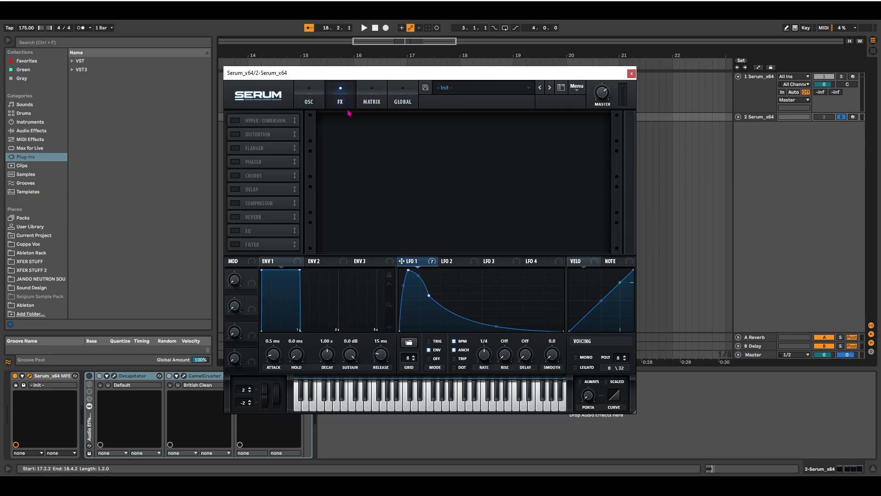
pyautogui.click(235, 121)
pyautogui.moveTo(560, 125); pyautogui.dragTo(559, 160)
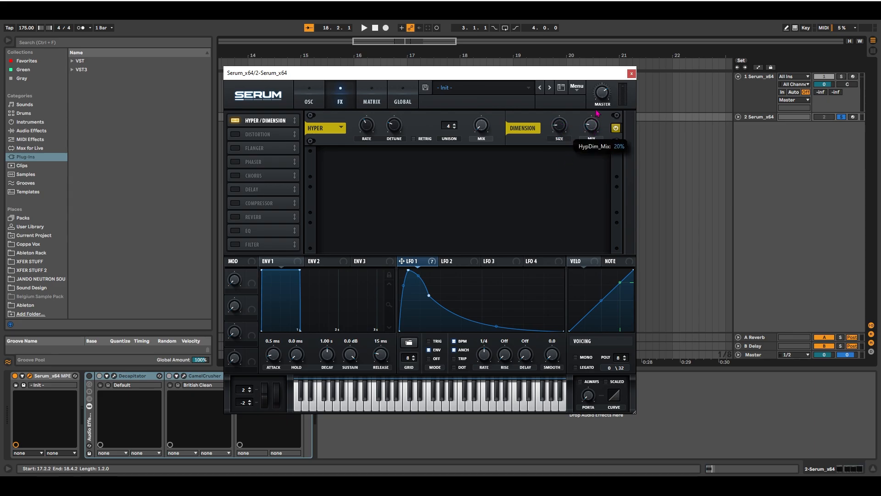
pyautogui.moveTo(597, 113); pyautogui.dragTo(598, 116)
# Enable distortion in Stomp Box mode and add a compressor directly after it with 9.0 dB of gain
pyautogui.click(239, 136)
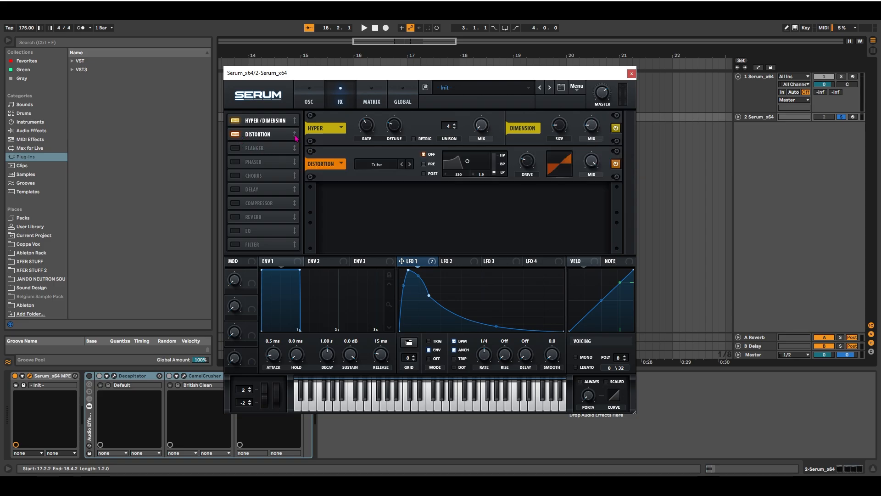
pyautogui.click(386, 165)
pyautogui.click(385, 321)
pyautogui.click(235, 203)
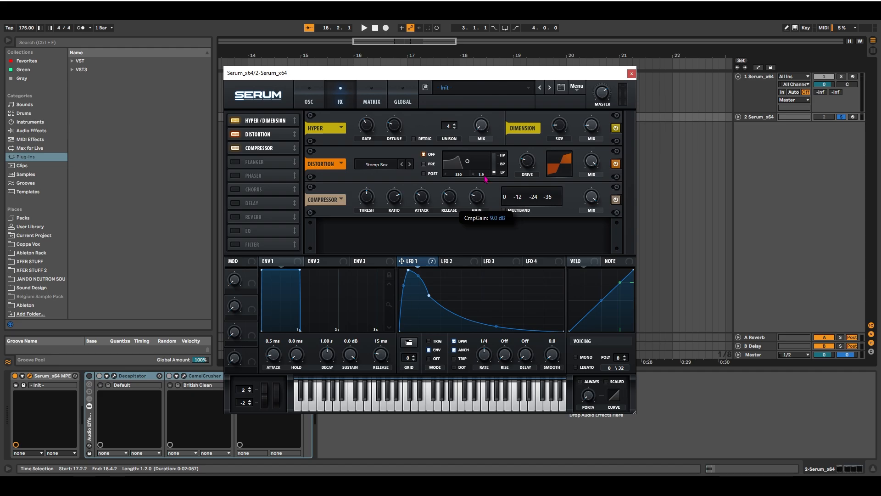
# Add a Filter effect directly after the compressor, set it to Phs 48+ and adjust its cutoff with LFO 1 modulation
pyautogui.click(237, 245)
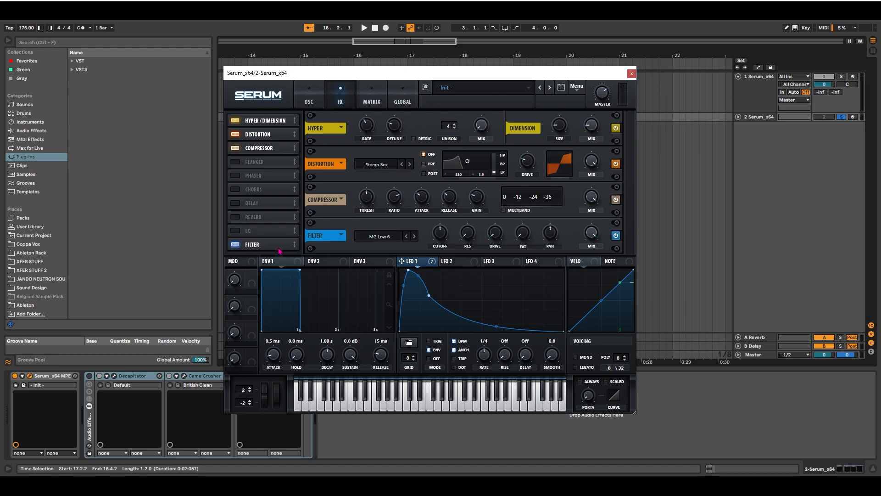
pyautogui.click(379, 237)
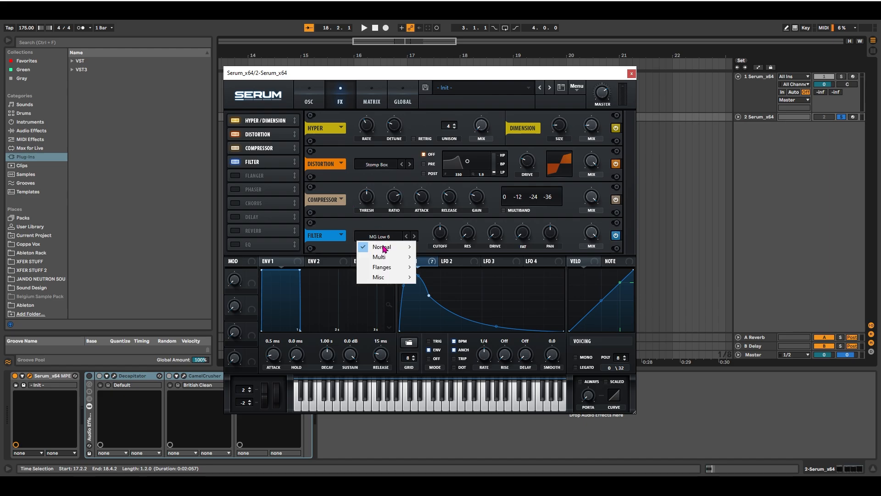
pyautogui.moveTo(386, 268)
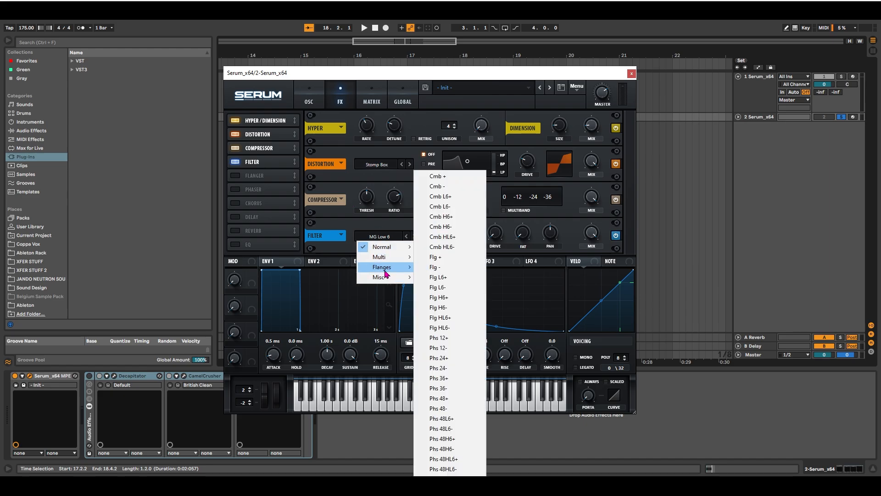
pyautogui.click(461, 399)
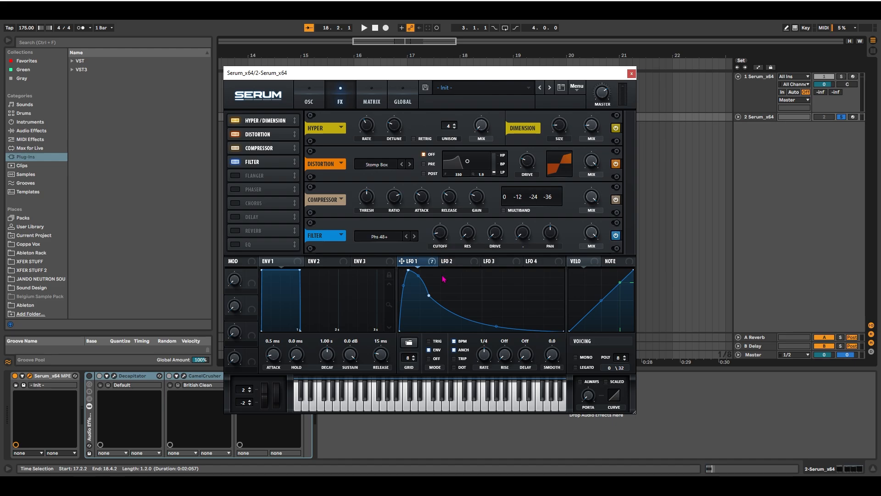
pyautogui.moveTo(442, 235); pyautogui.dragTo(428, 256)
# Return to the oscillator view and play back the selected section to audition the patch with the added effects
pyautogui.click(309, 97)
pyautogui.moveTo(489, 73)
pyautogui.mouseDown()
pyautogui.moveTo(577, 195)
pyautogui.moveTo(484, 63)
pyautogui.mouseUp()
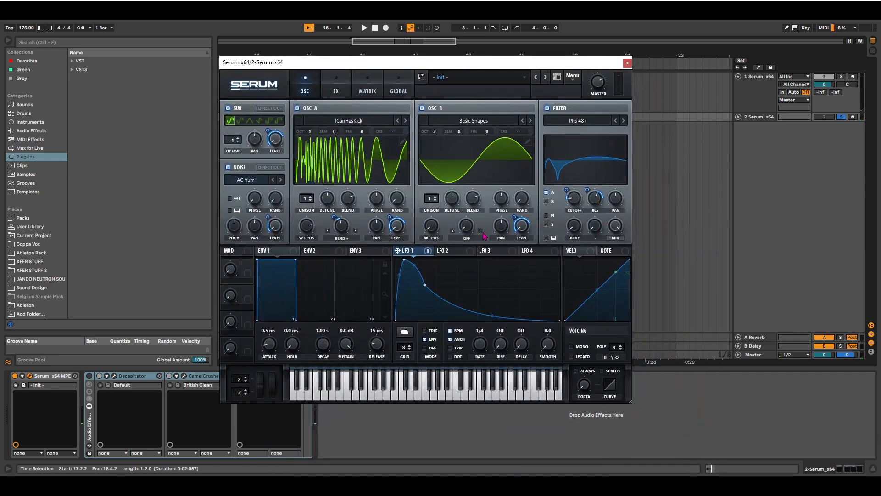
pyautogui.moveTo(422, 64); pyautogui.dragTo(474, 70)
pyautogui.press('space')
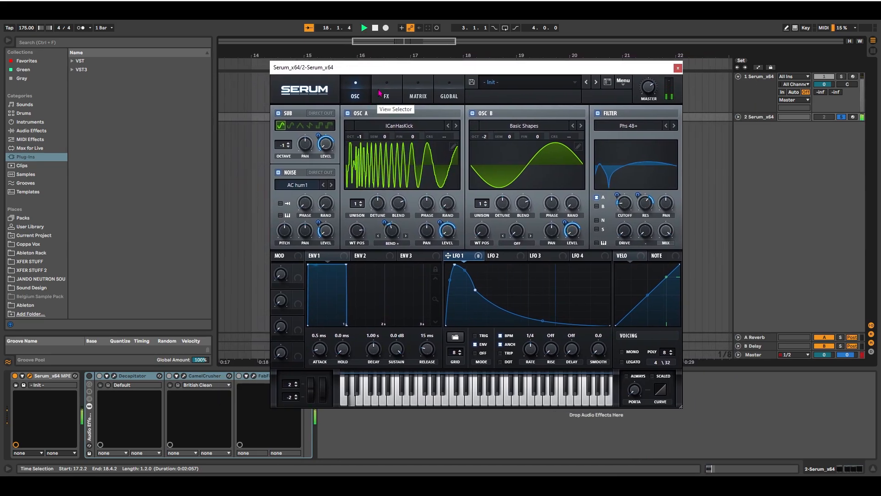
pyautogui.press('space')
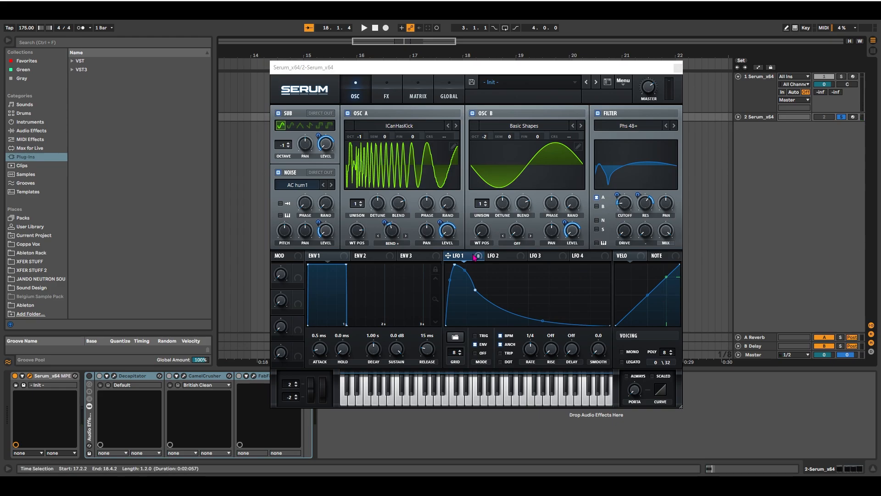
# Enable the audio effect rack on the 2-Serum track and open its Decapitator, CamelCrusher and FabFilter Pro-R devices
pyautogui.moveTo(474, 257)
pyautogui.click(89, 377)
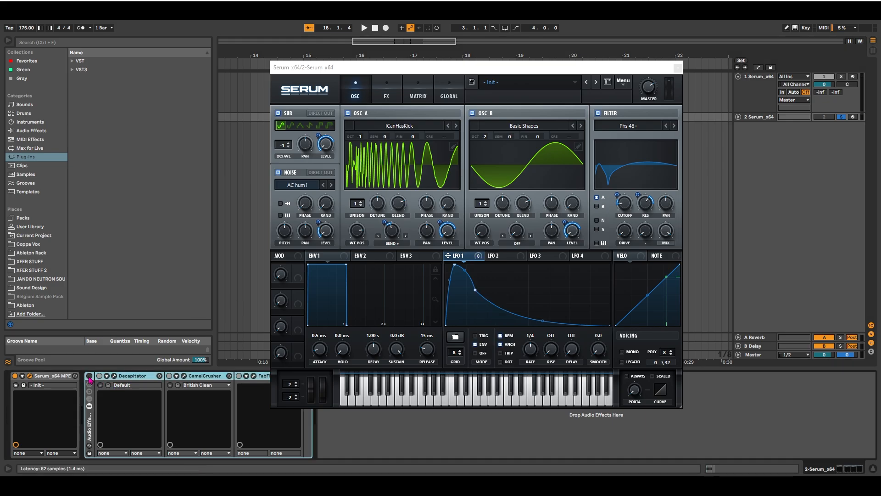
pyautogui.click(114, 375)
pyautogui.click(183, 375)
pyautogui.click(253, 376)
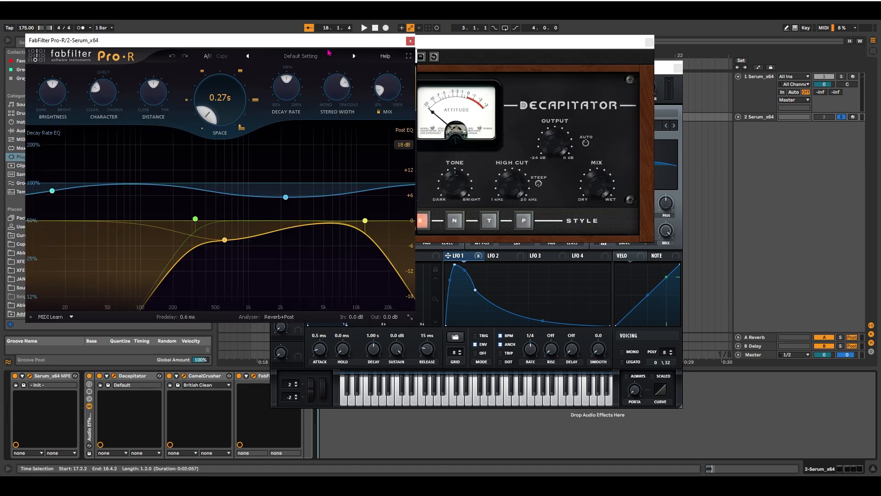
# Rearrange the Decapitator, CamelCrusher and Pro-R windows to view the settings of each effect in the rack
pyautogui.moveTo(207, 13); pyautogui.dragTo(542, 214)
pyautogui.moveTo(357, 59); pyautogui.dragTo(164, 50)
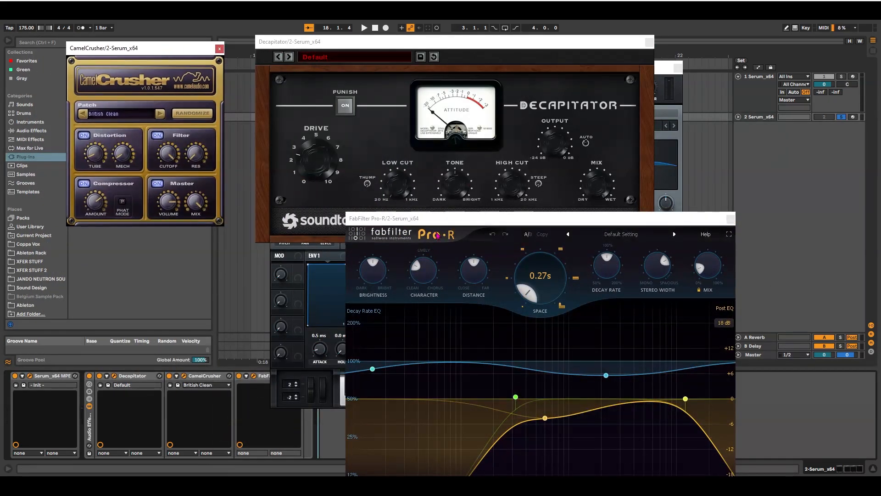
pyautogui.moveTo(436, 218); pyautogui.dragTo(179, 204)
pyautogui.moveTo(383, 41); pyautogui.dragTo(544, 25)
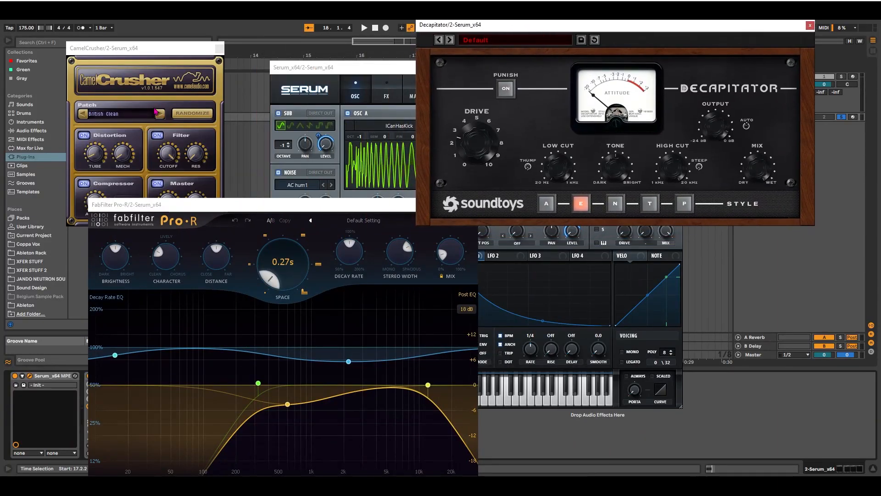
pyautogui.moveTo(141, 48); pyautogui.dragTo(72, 7)
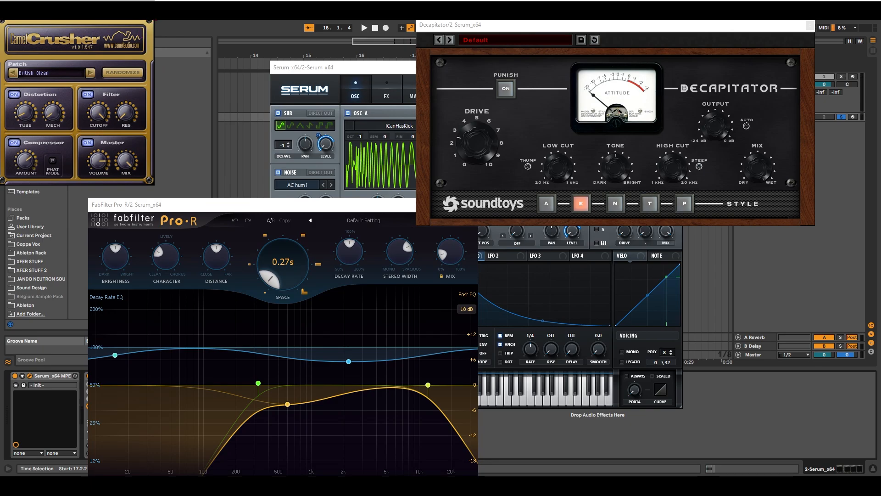
pyautogui.moveTo(207, 205); pyautogui.dragTo(151, 80)
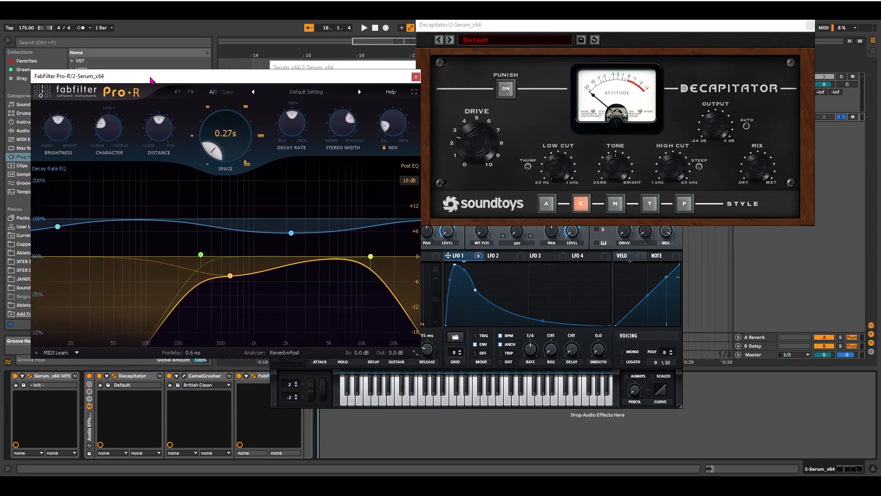
# Examine the Pro-R Space and Mix settings and the Decapitator settings, and close both plugin windows
pyautogui.moveTo(231, 166)
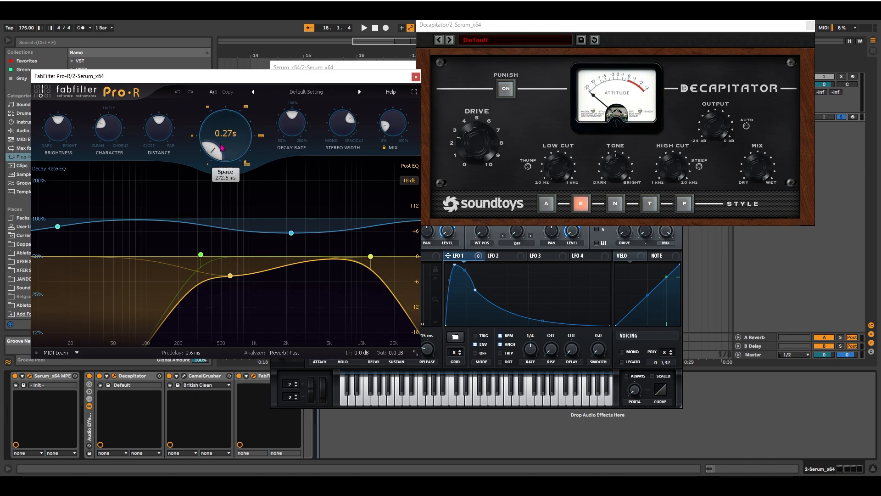
pyautogui.moveTo(399, 128)
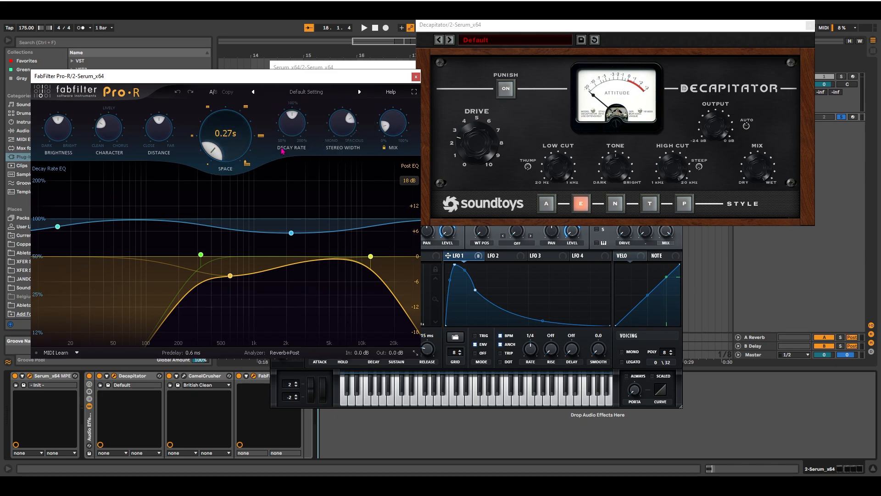
pyautogui.click(416, 77)
pyautogui.moveTo(597, 30); pyautogui.dragTo(405, 75)
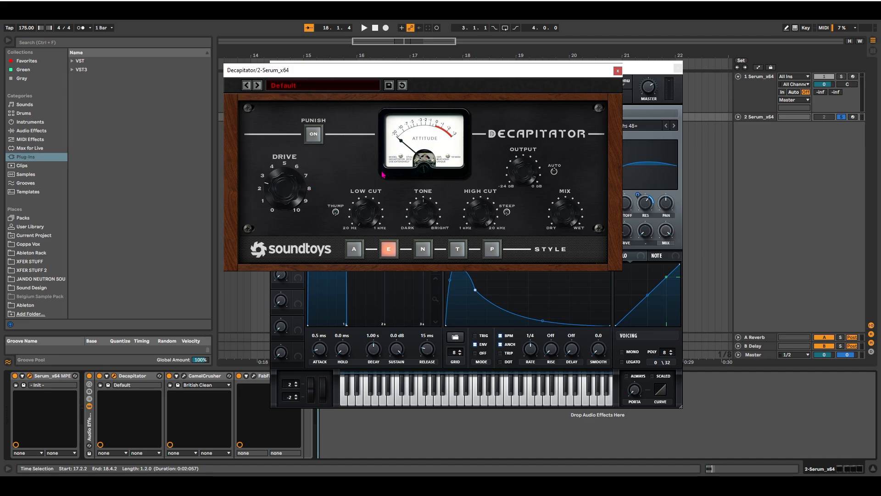
pyautogui.click(618, 72)
# Audition the bass in the arrangement with the effect rack enabled, and select 19.1.3 to 19.2.3 on the 1-Serum track
pyautogui.moveTo(642, 68); pyautogui.dragTo(525, 174)
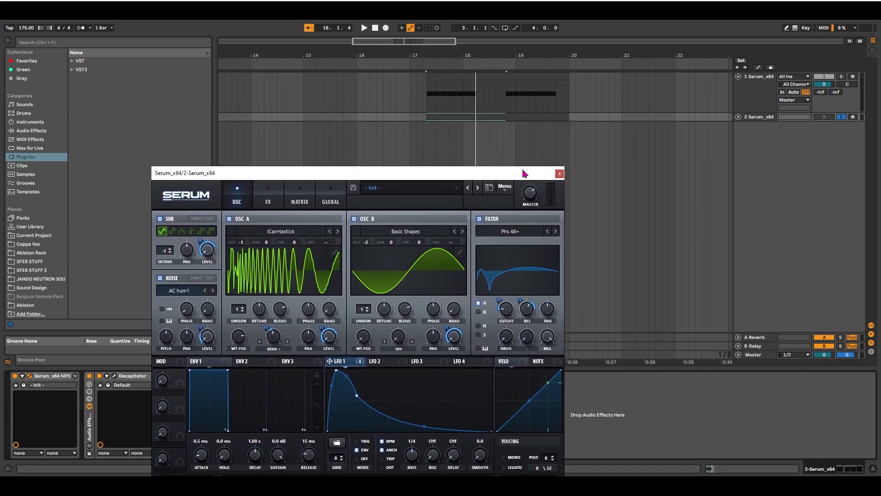
pyautogui.click(484, 127)
pyautogui.press('space')
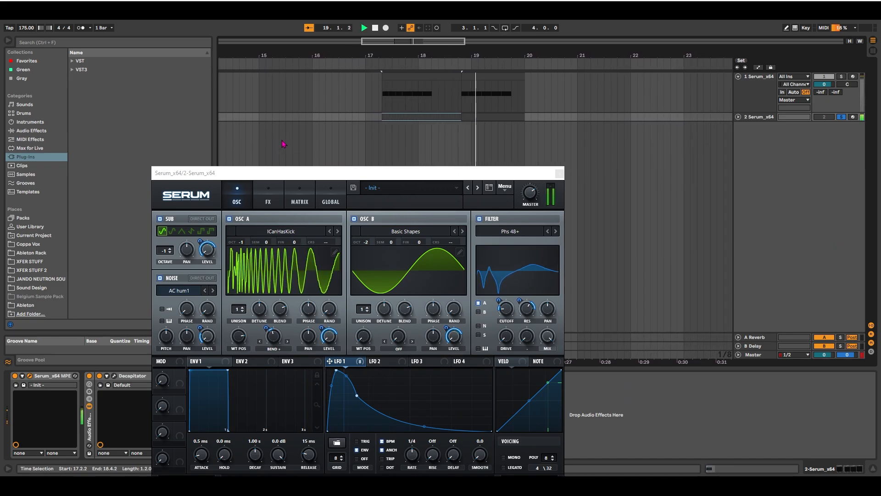
pyautogui.moveTo(422, 105); pyautogui.dragTo(433, 98)
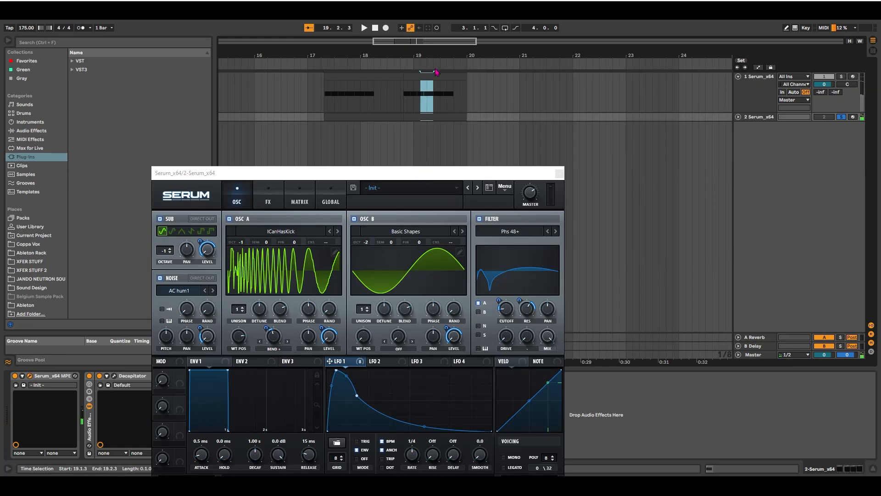
pyautogui.moveTo(441, 174); pyautogui.dragTo(480, 76)
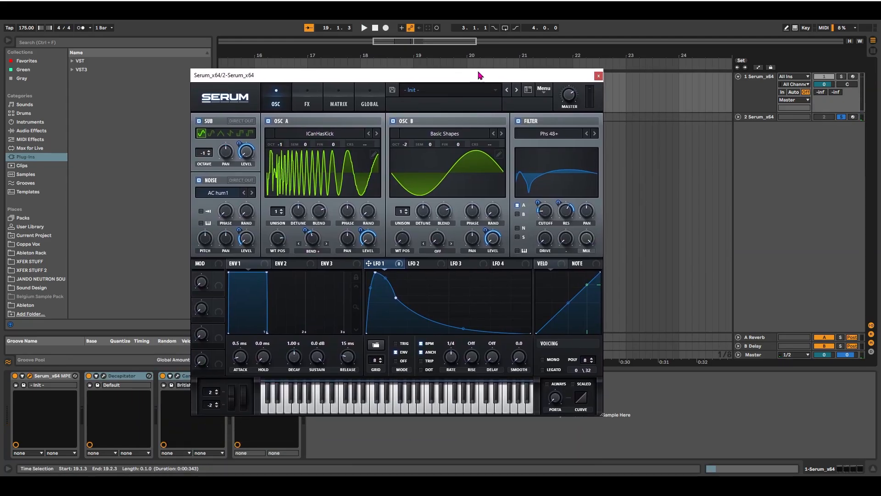